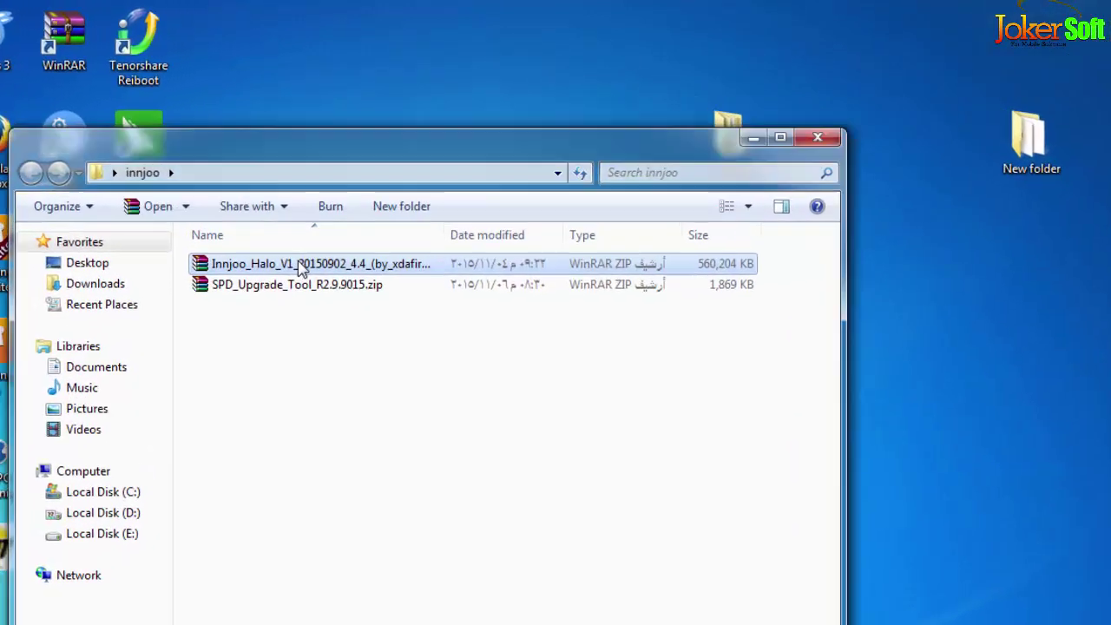
# Step: Extract the Innjoo_Halo_V1_20150902_4.4 firmware archive and SPD_Upgrade_Tool_R2.9.9015.zip into separate folders inside the innjoo folder
pyautogui.rightClick(338, 226)
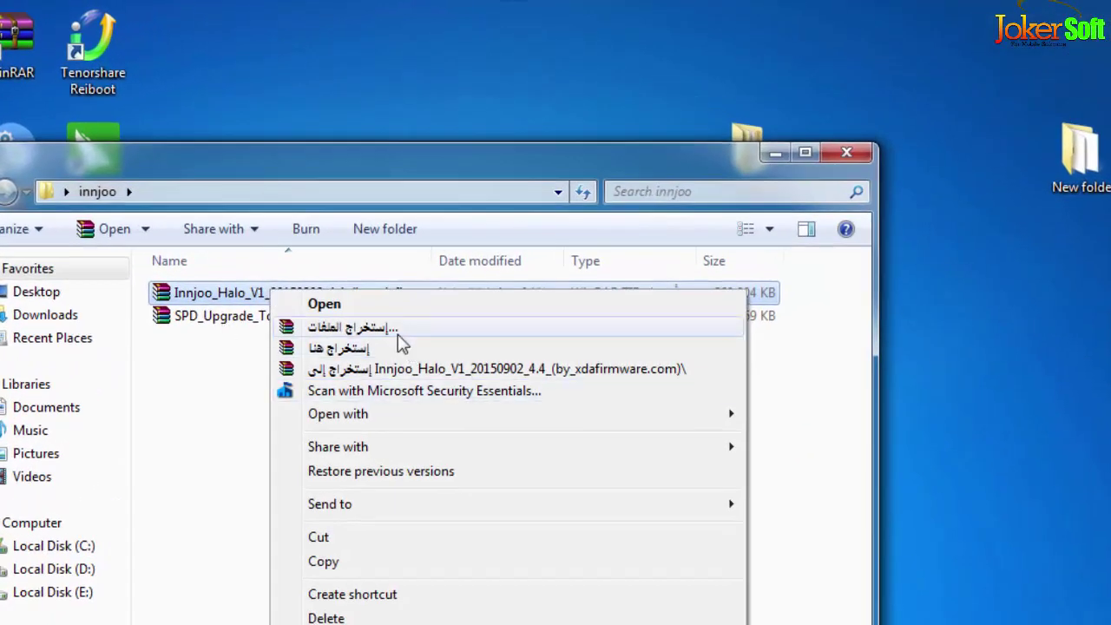
pyautogui.click(399, 334)
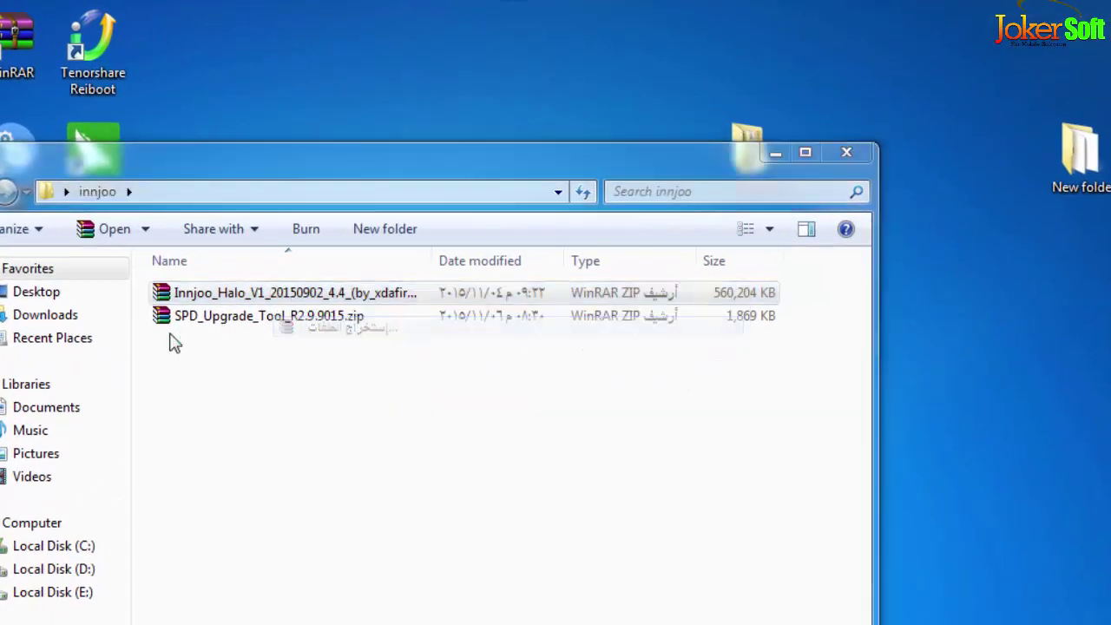
pyautogui.click(655, 621)
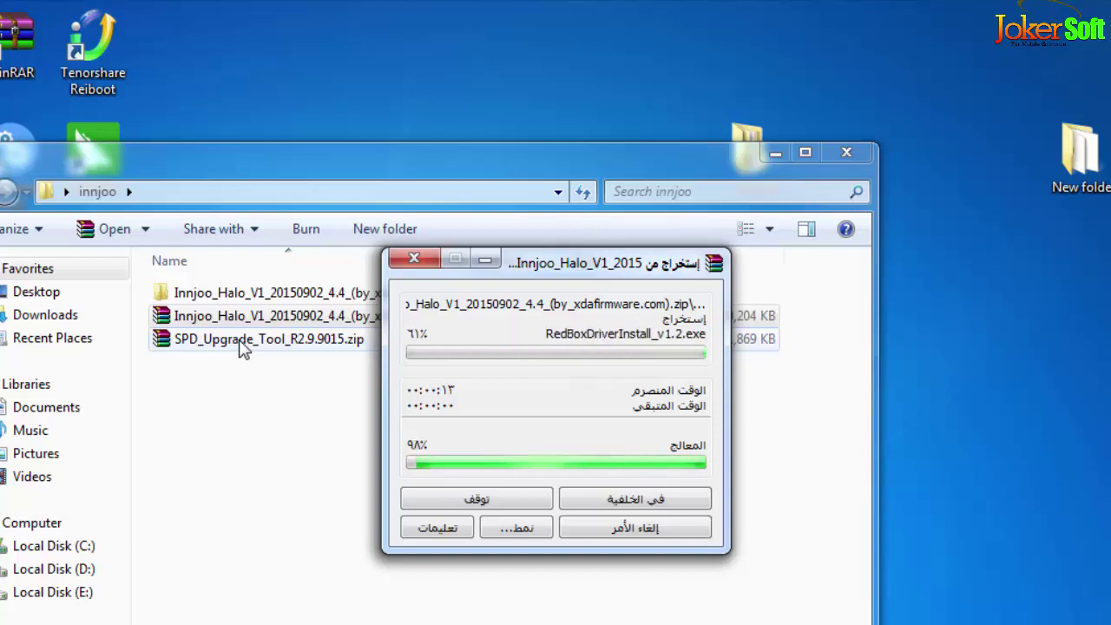
pyautogui.rightClick(241, 346)
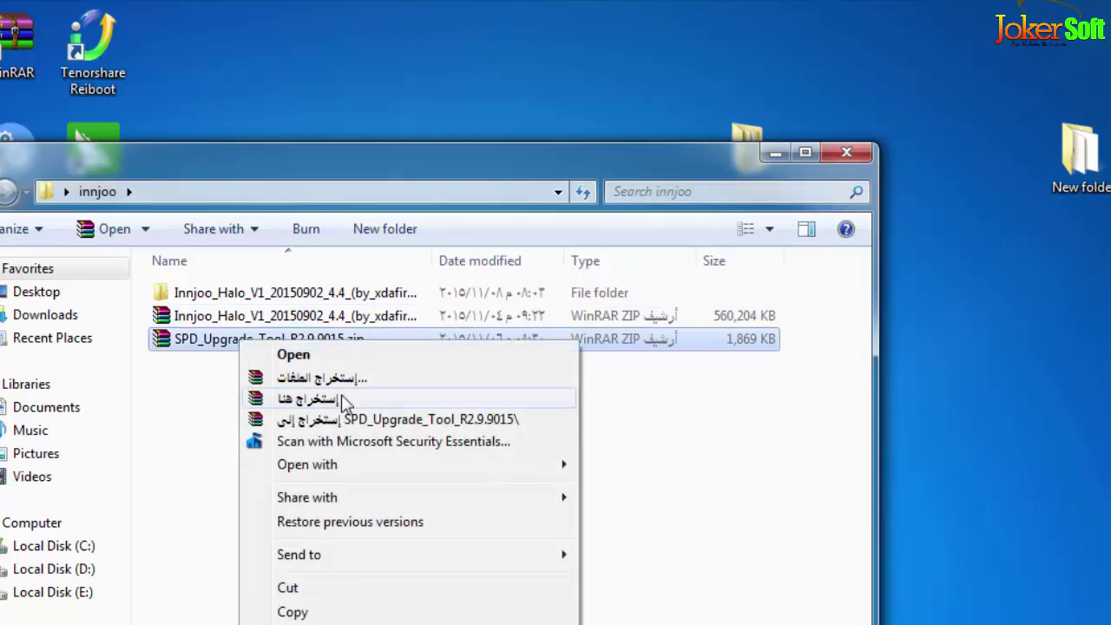
pyautogui.click(321, 378)
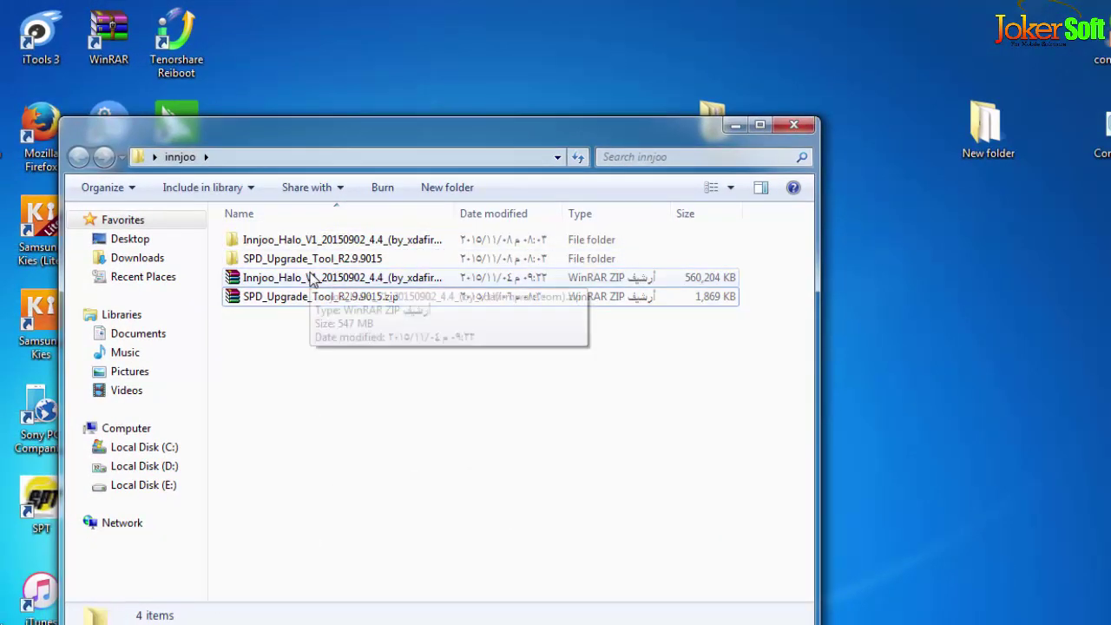
# Step: Run UpgradeDownload.exe as administrator from the inner folder of the extracted SPD_Upgrade_Tool_R2.9.9015
pyautogui.doubleClick(309, 258)
pyautogui.doubleClick(307, 241)
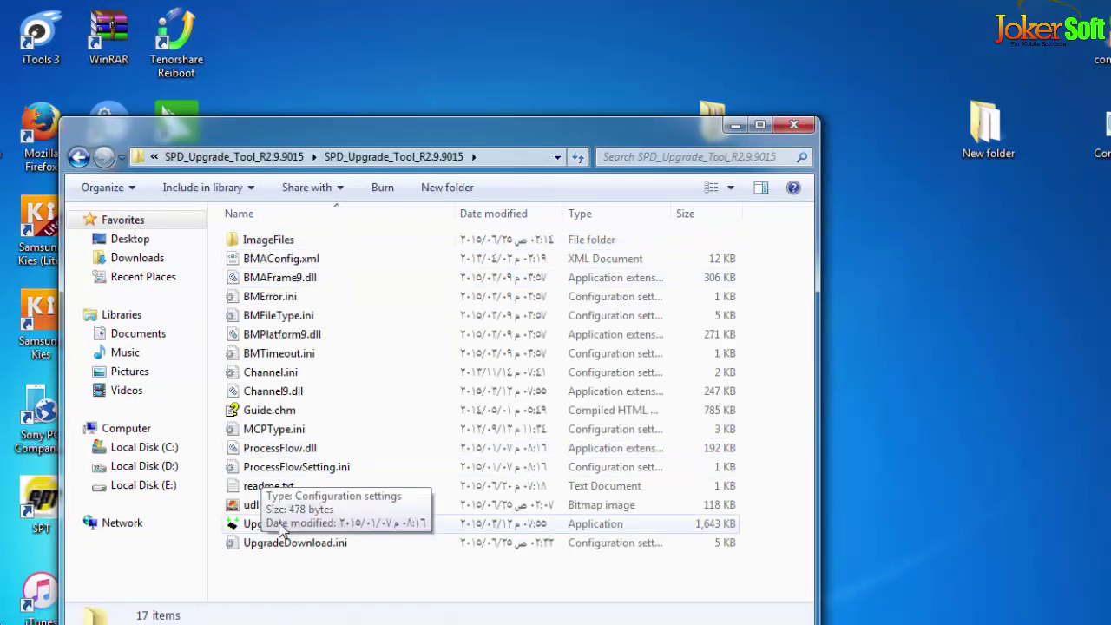
pyautogui.rightClick(280, 526)
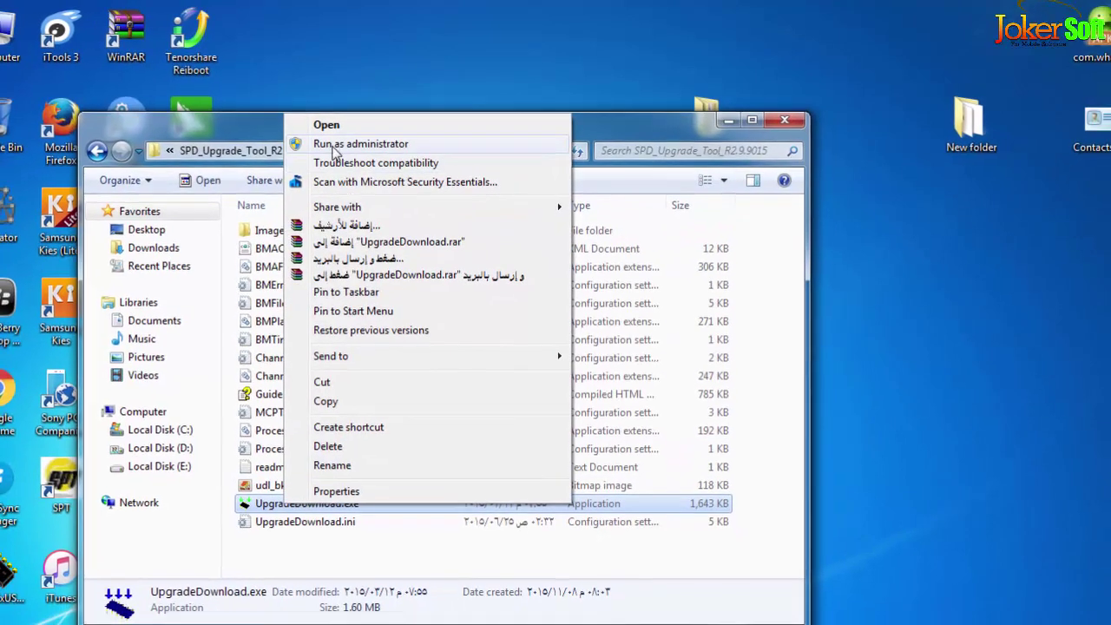
pyautogui.click(333, 147)
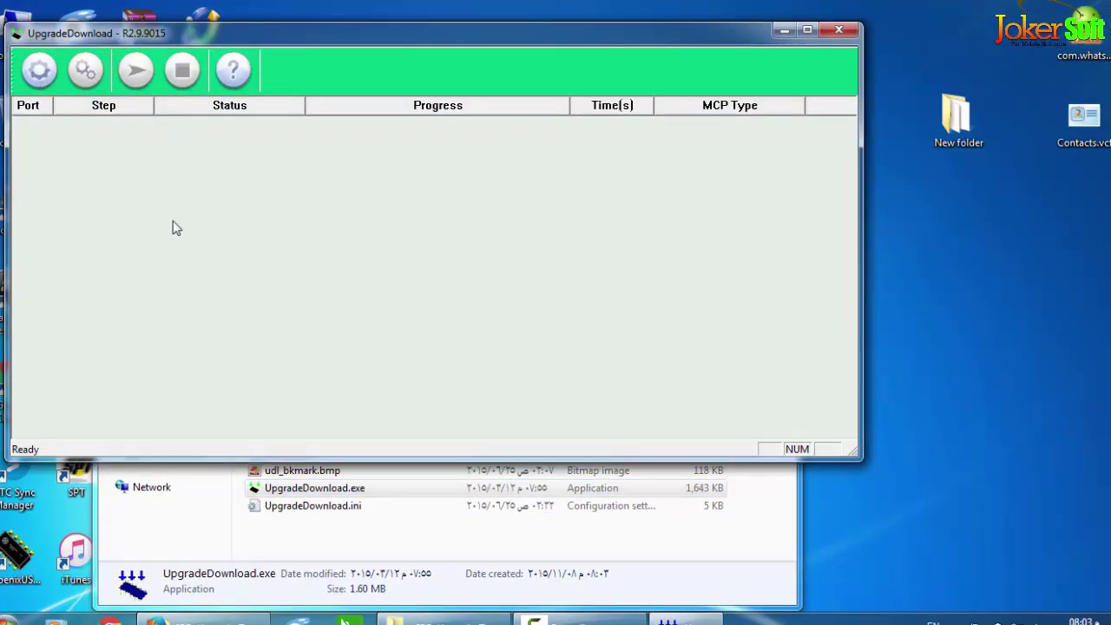
# Step: Load the firmware packet Halo-Android4.4-InnJoo-20150902-V1.pac from the extracted Innjoo_Halo Firmware folder in the desktop's innjoo folder
pyautogui.click(39, 69)
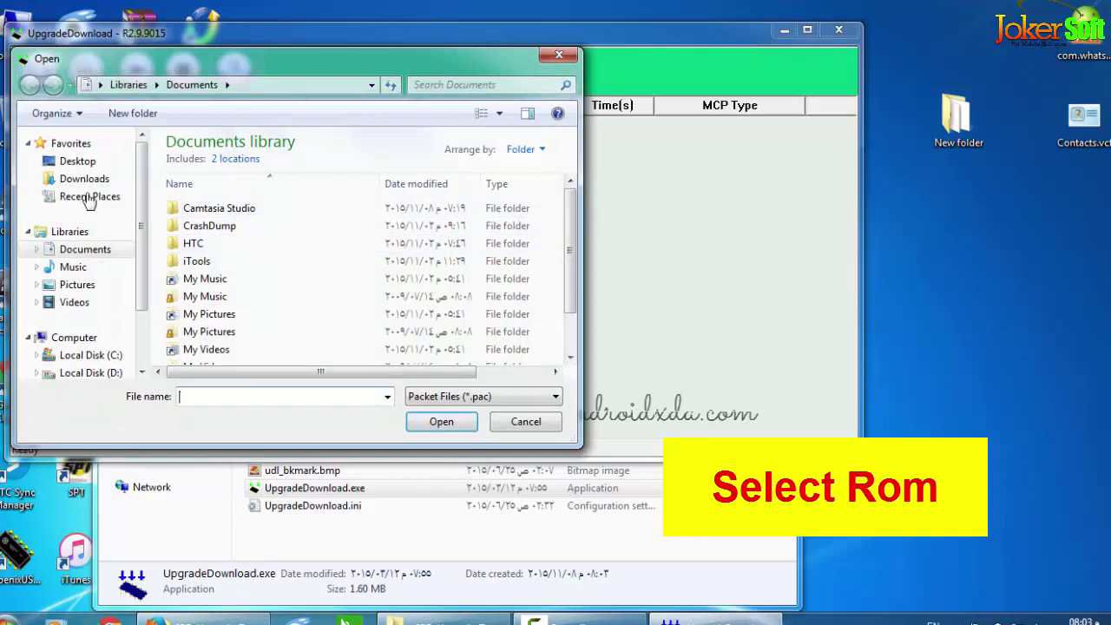
pyautogui.click(77, 161)
pyautogui.scroll(-1, 298, 243)
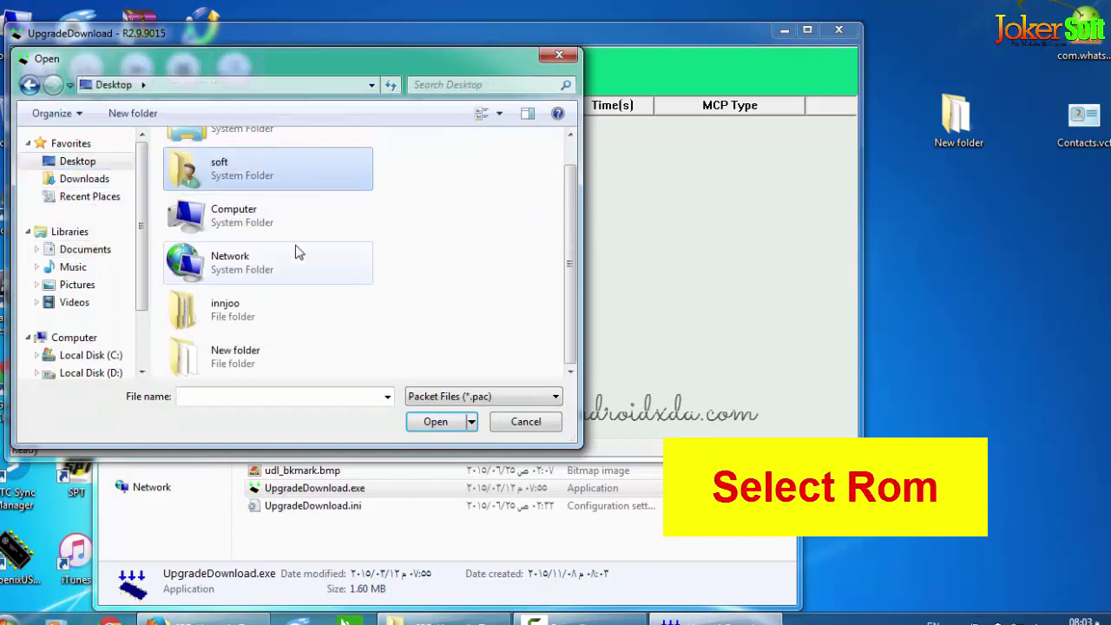
pyautogui.doubleClick(241, 316)
pyautogui.click(228, 168)
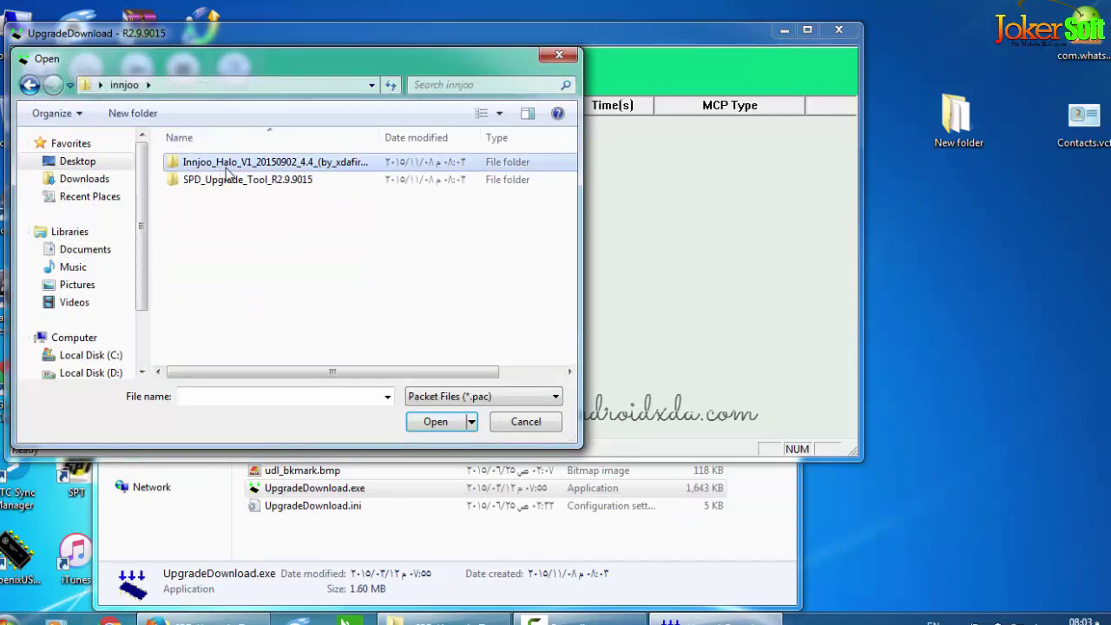
pyautogui.doubleClick(228, 165)
pyautogui.doubleClick(227, 165)
pyautogui.doubleClick(227, 164)
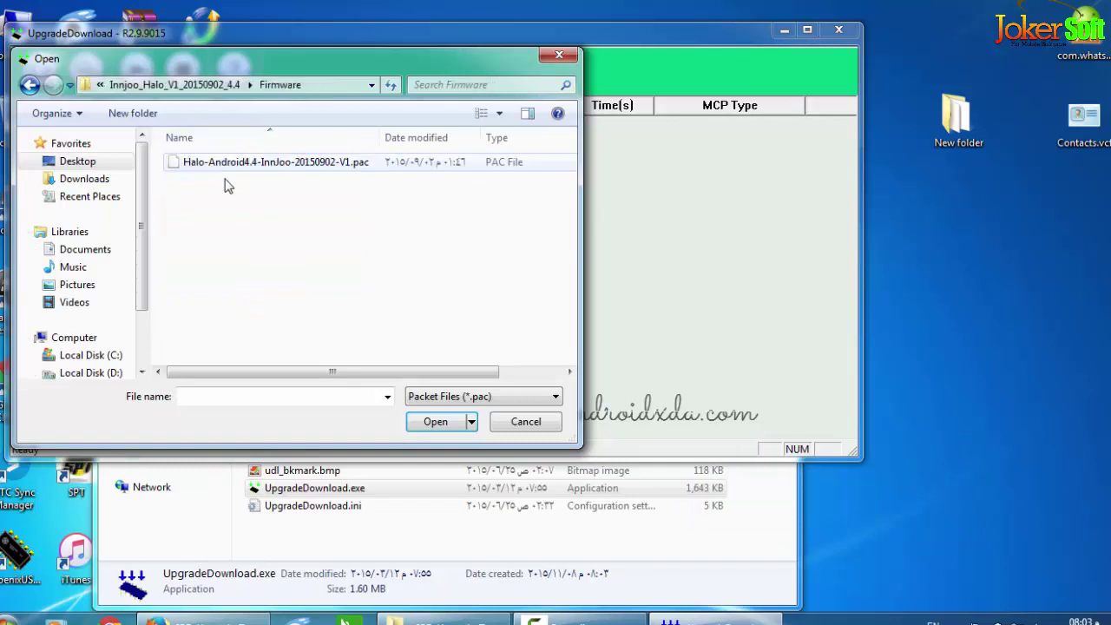
pyautogui.doubleClick(218, 165)
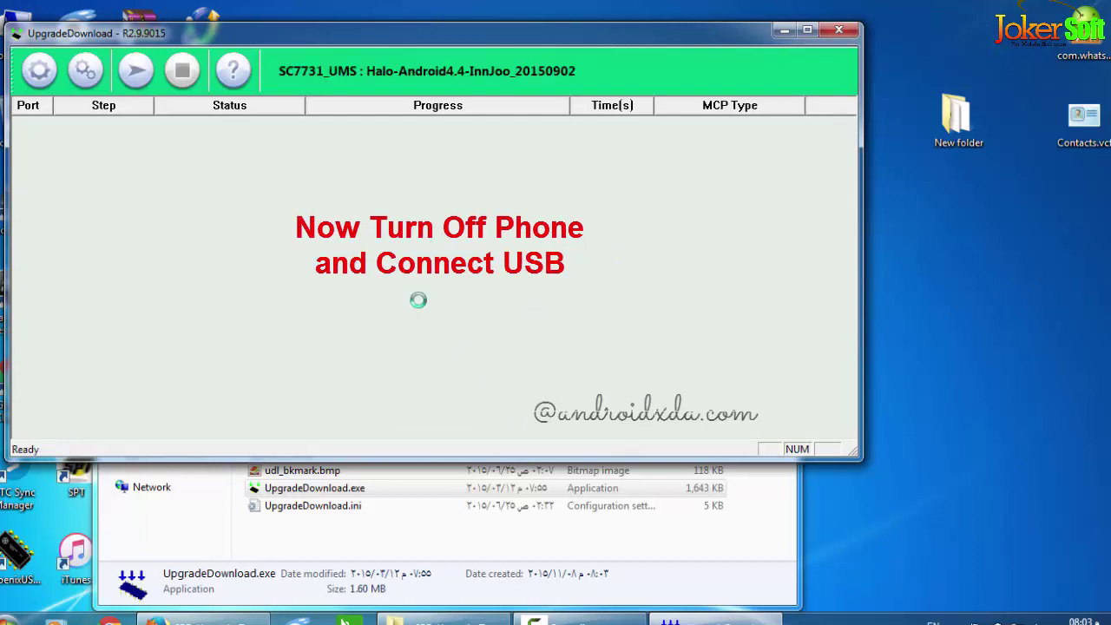
# Step: Start flashing the loaded firmware to the connected phone and move the UpgradeDownload window aside to uncover the desktop icons
pyautogui.click(143, 83)
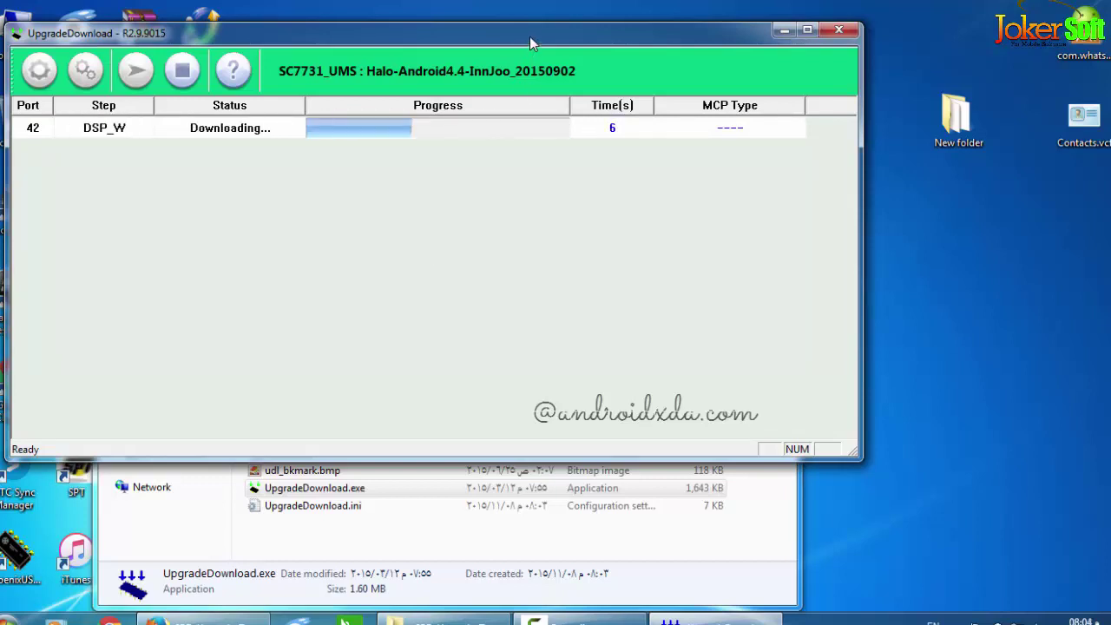
pyautogui.moveTo(541, 36); pyautogui.dragTo(726, 46)
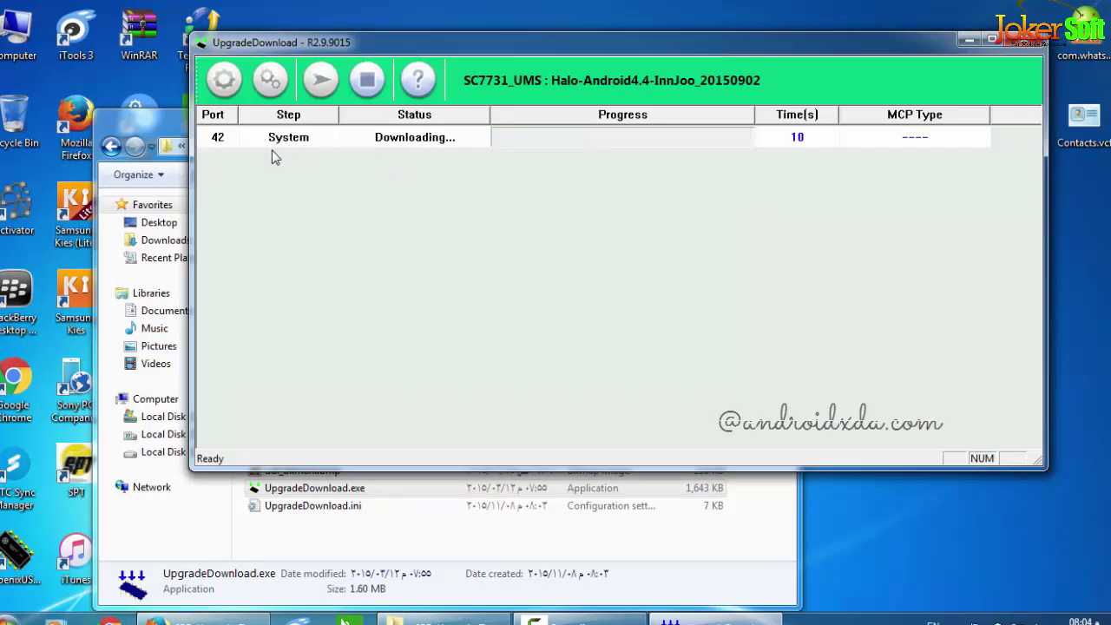
# Step: Check the phone's SPRD U2S Diag port under Ports (COM & LPT) in Device Manager, and close Computer Management
pyautogui.rightClick(9, 26)
pyautogui.click(218, 154)
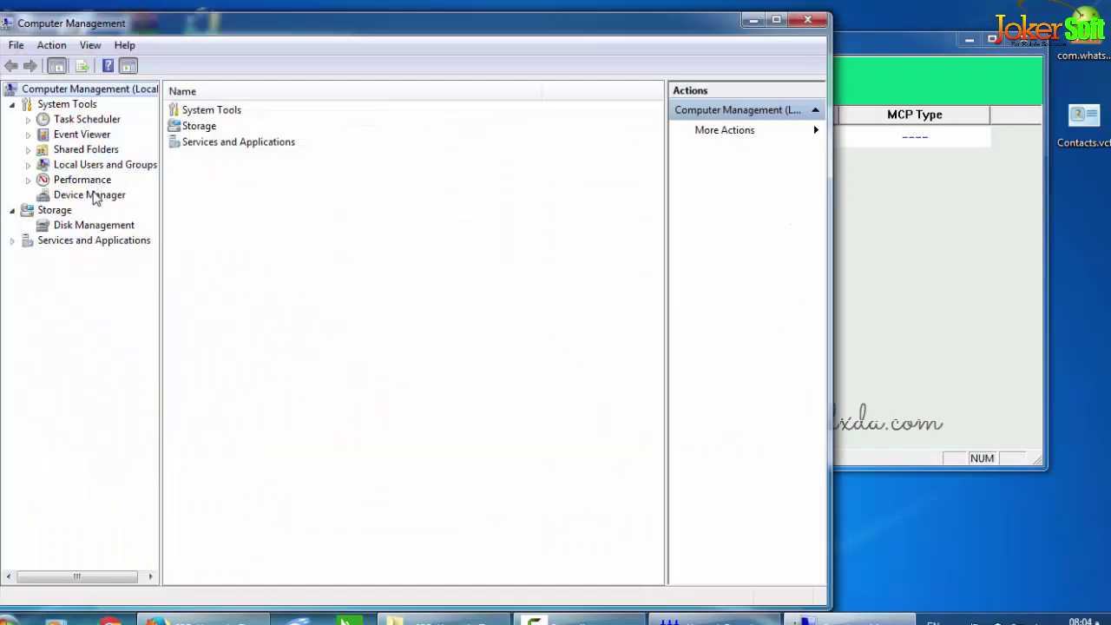
pyautogui.click(91, 196)
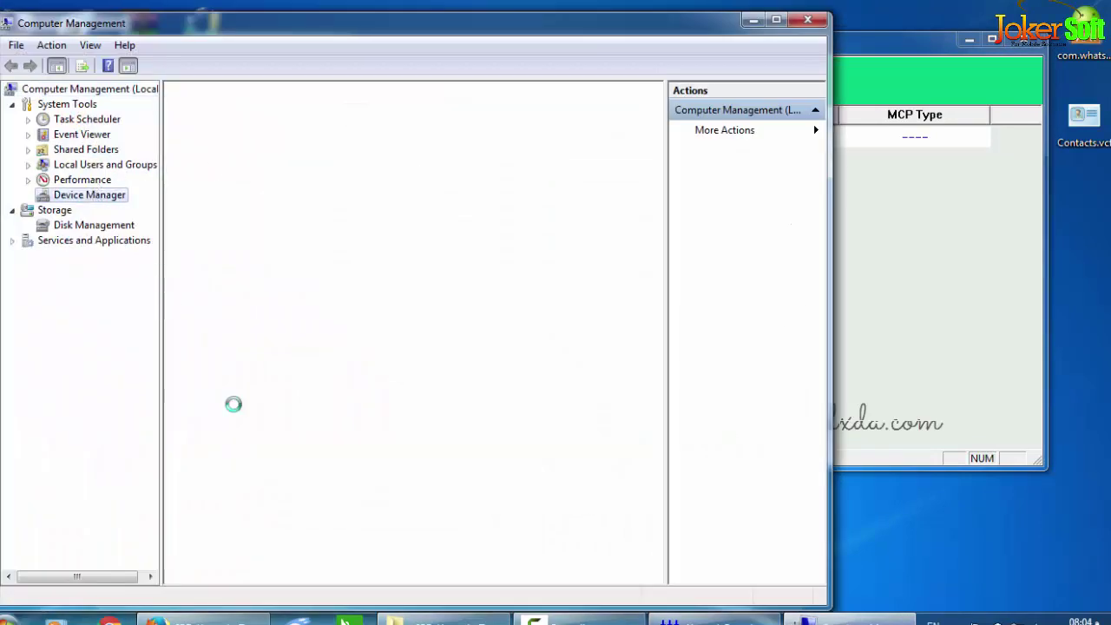
pyautogui.click(192, 346)
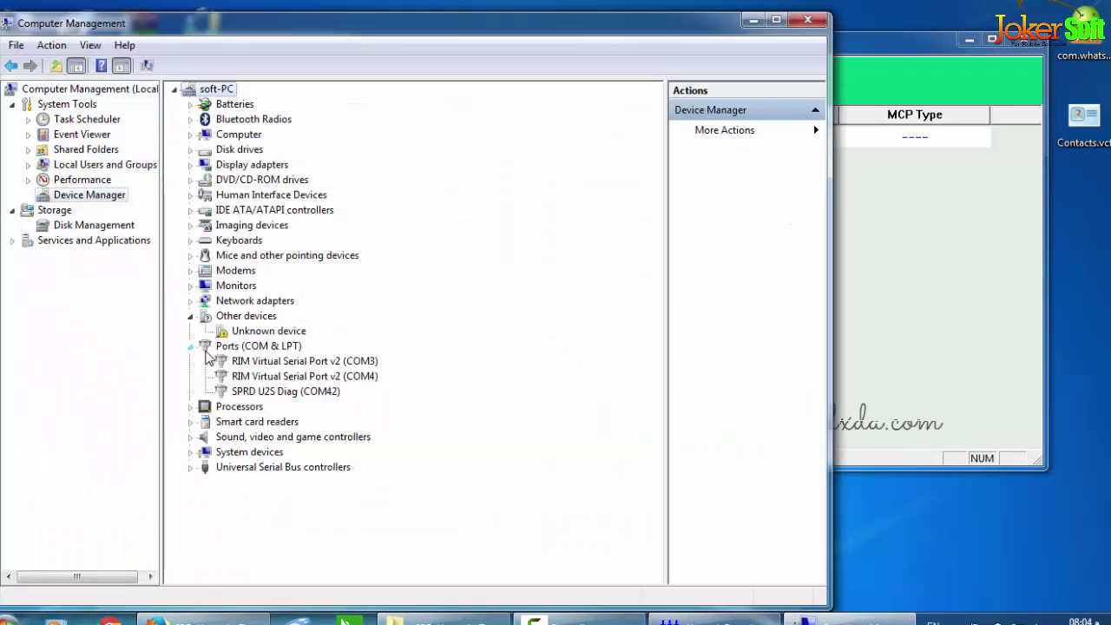
pyautogui.click(242, 391)
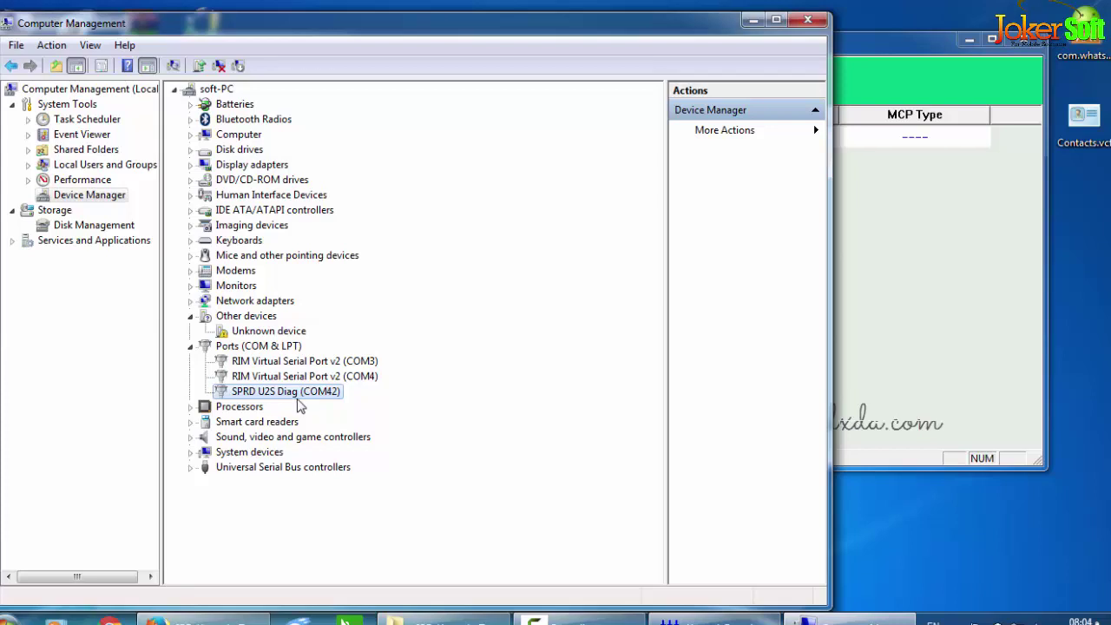
pyautogui.click(807, 20)
# Step: View the computer's system properties to check the Windows edition and system type, and close the window
pyautogui.rightClick(16, 24)
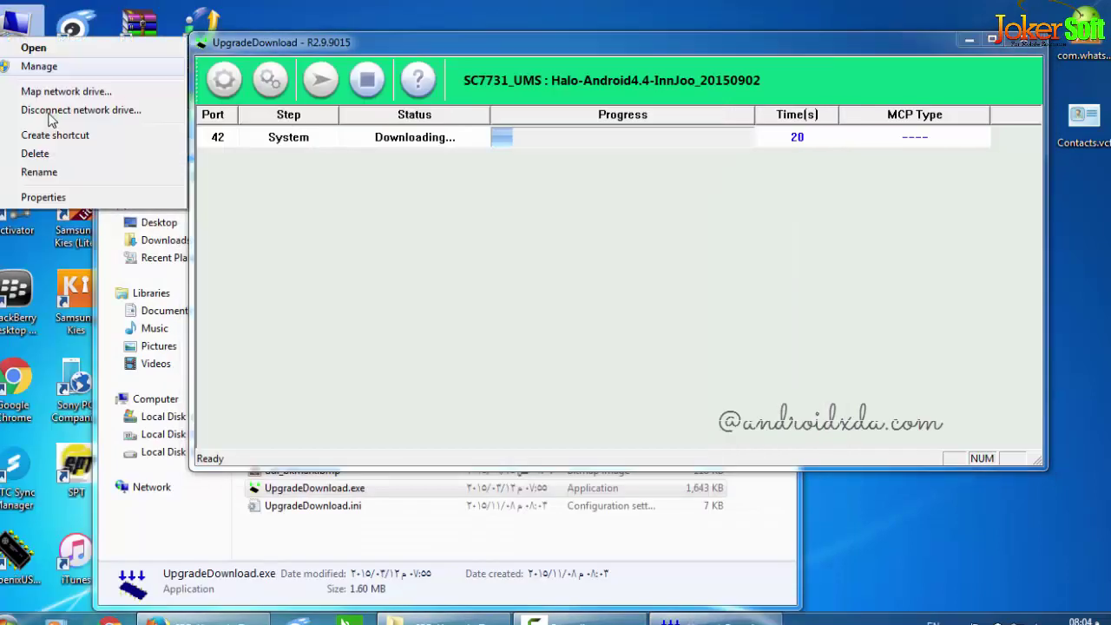
pyautogui.click(52, 196)
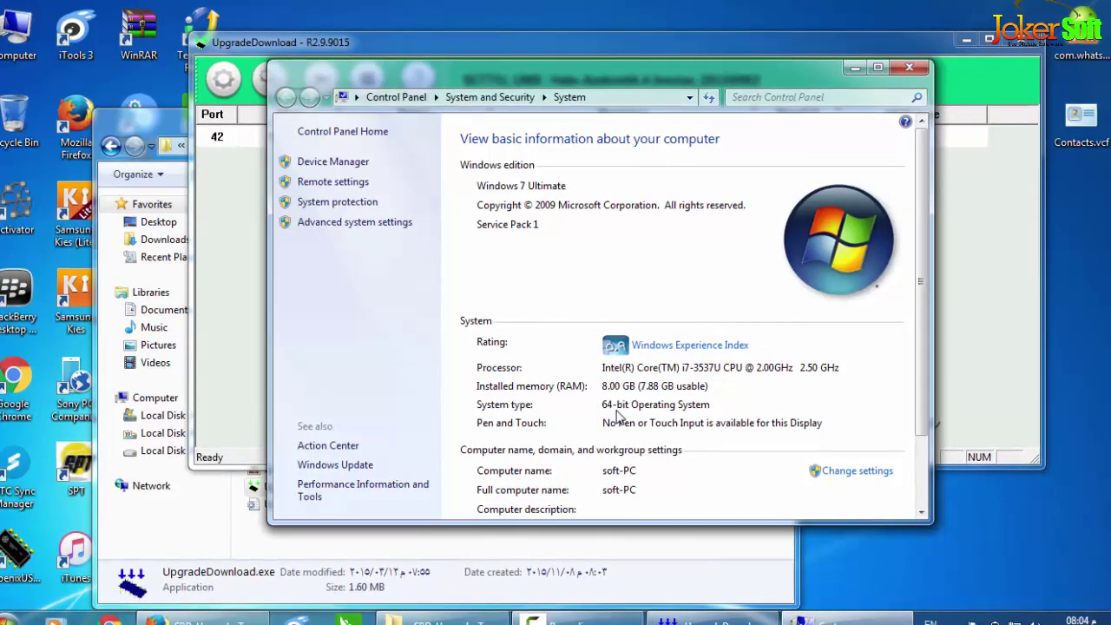
pyautogui.click(909, 67)
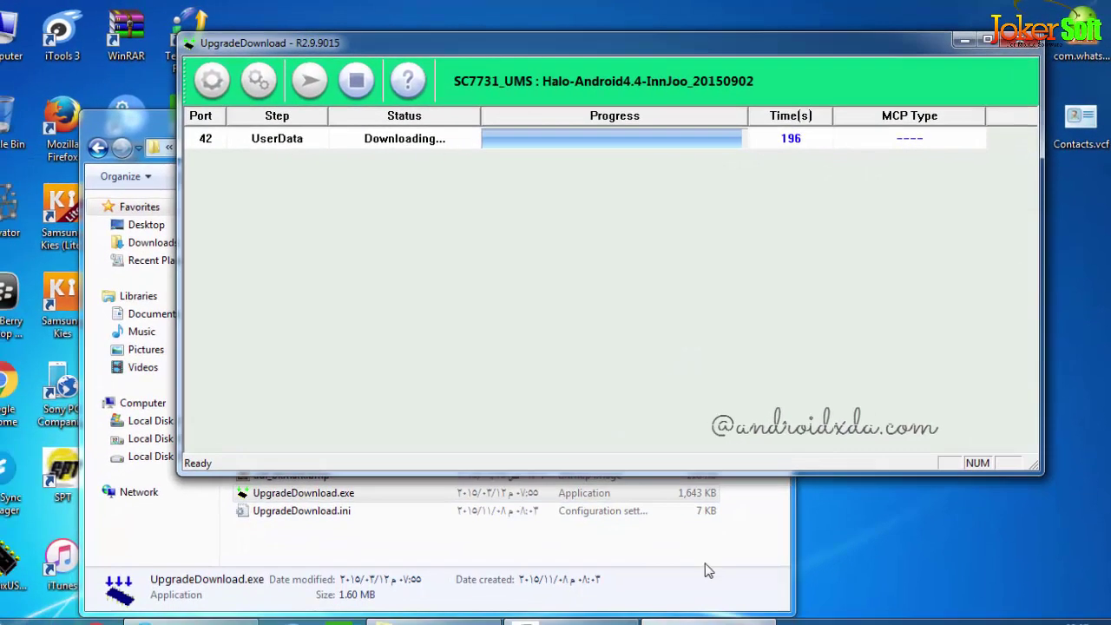
# Step: Close the tool's folder window, stop the download process and exit UpgradeDownload
pyautogui.click(671, 528)
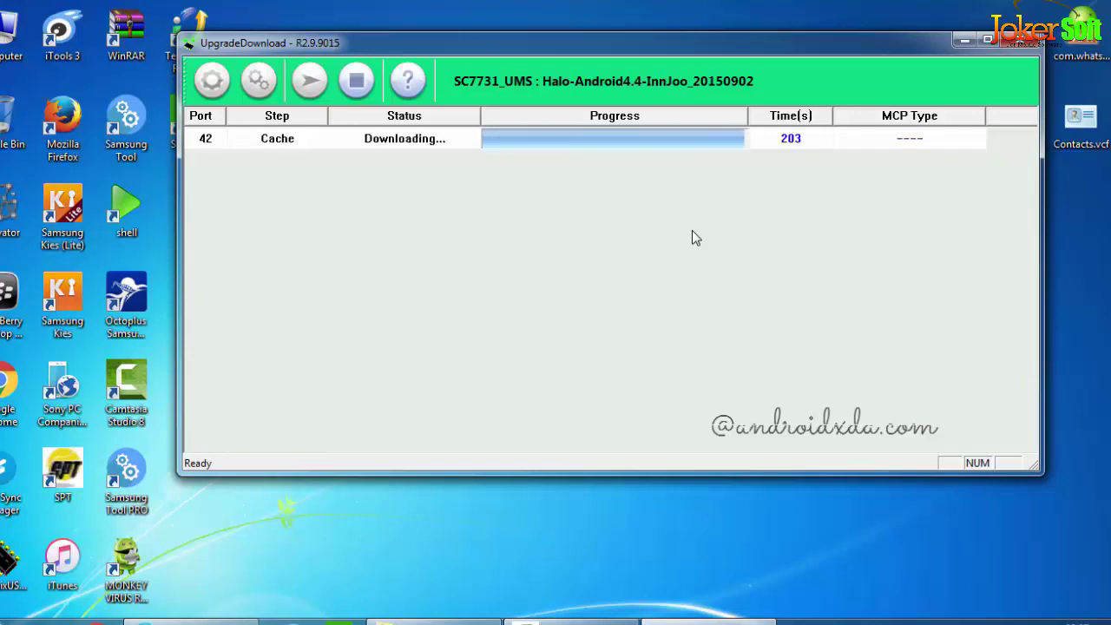
pyautogui.click(347, 84)
pyautogui.click(1021, 44)
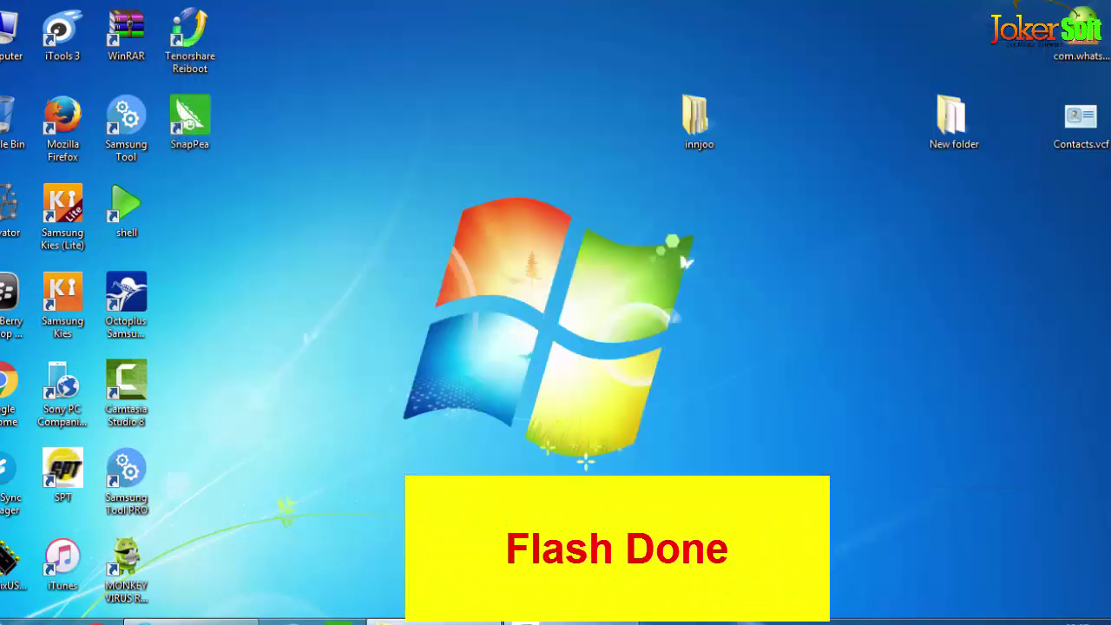
pyautogui.click(573, 623)
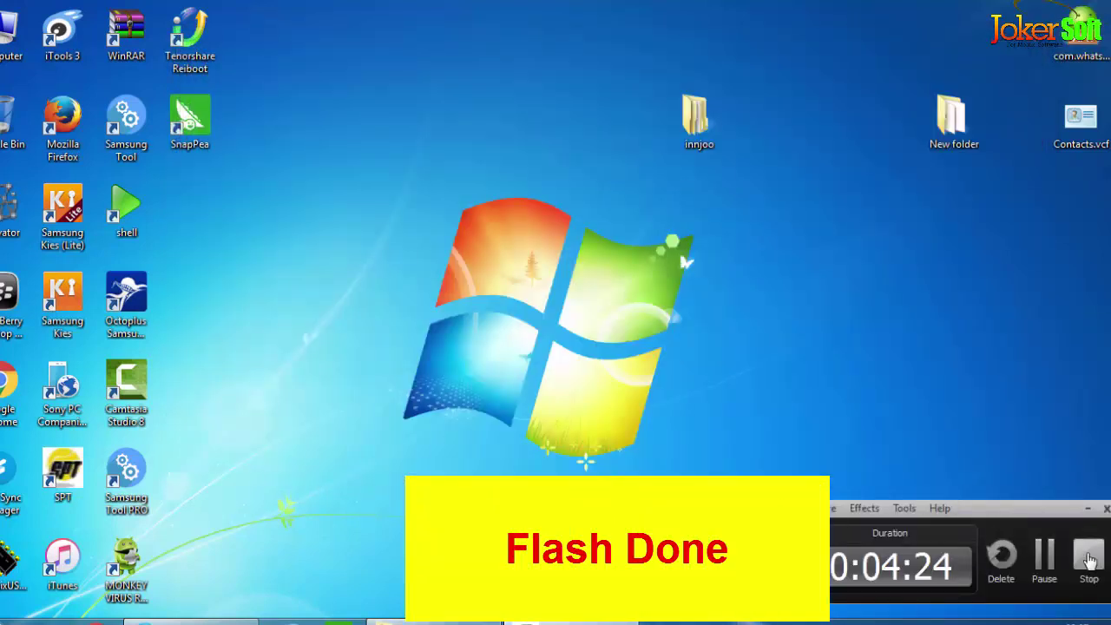